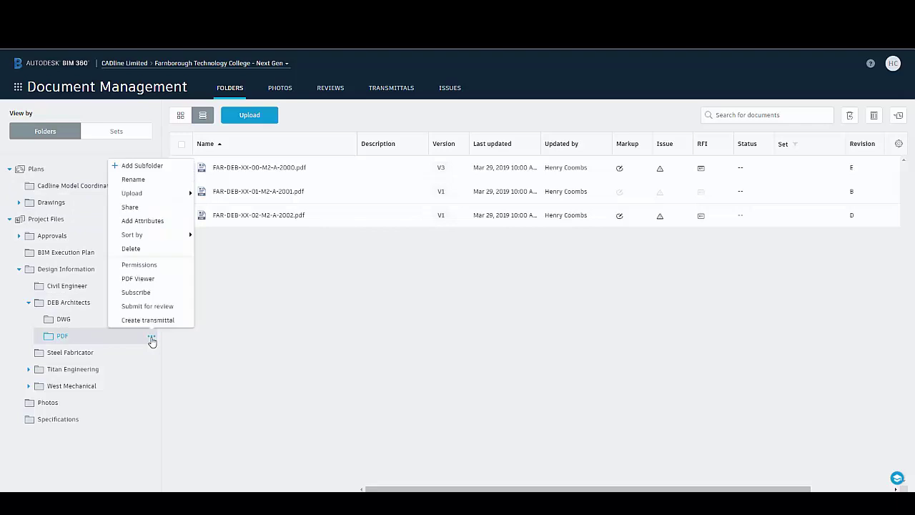
Check the user permission levels of the DEB Architects PDF folder, and return to its file list.
click(140, 265)
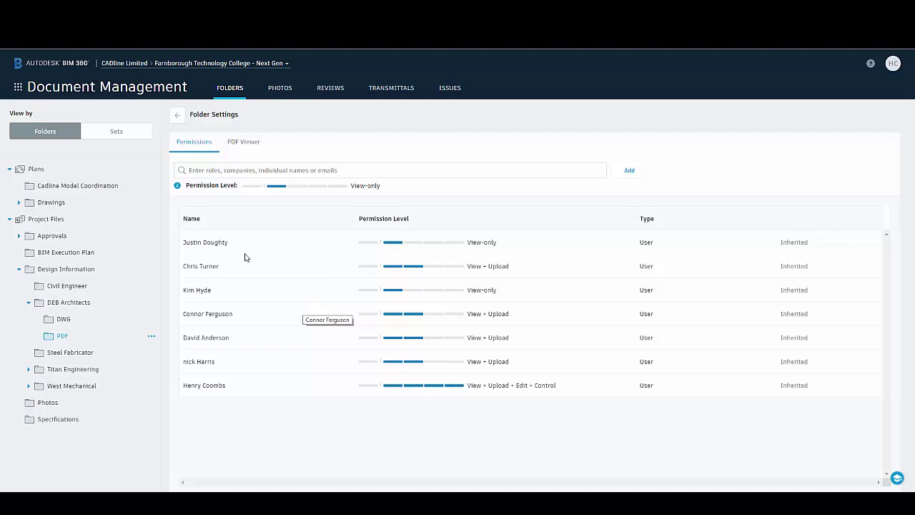
click(178, 116)
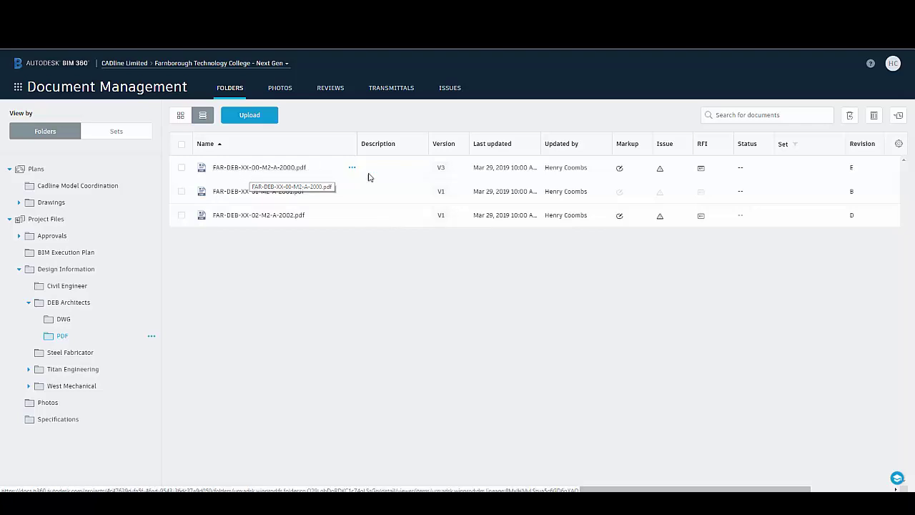
Open the drawing FAR-DEB-XX-00-M2-A-2000.pdf from the PDF folder in the document viewer.
right_click(441, 171)
click(438, 279)
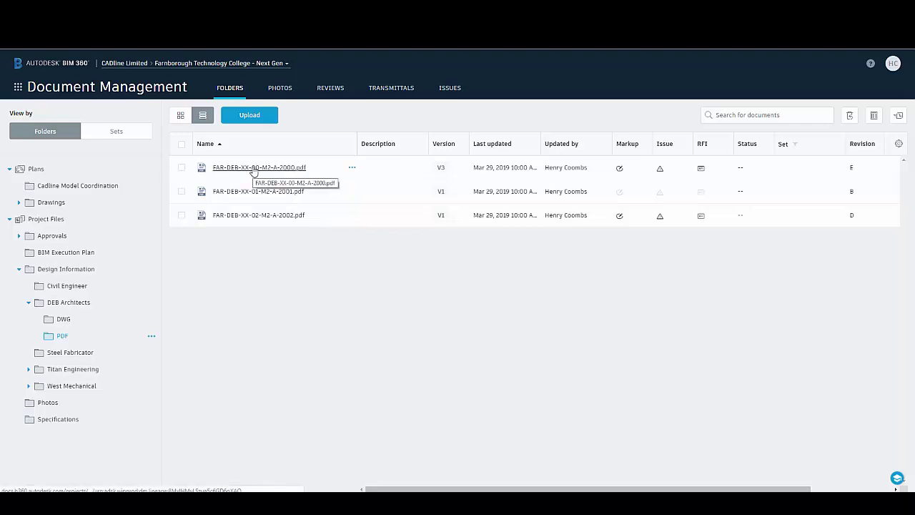
click(253, 168)
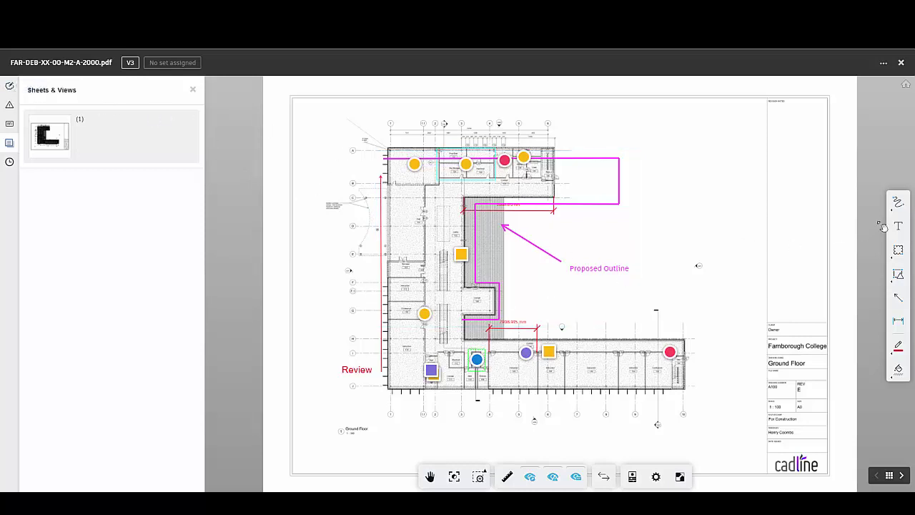
Draw a red cloud markup around the long corridor 107 of the lower wing, and save the markup.
scroll(646, 346, up, 3)
drag(646, 346, 609, 308)
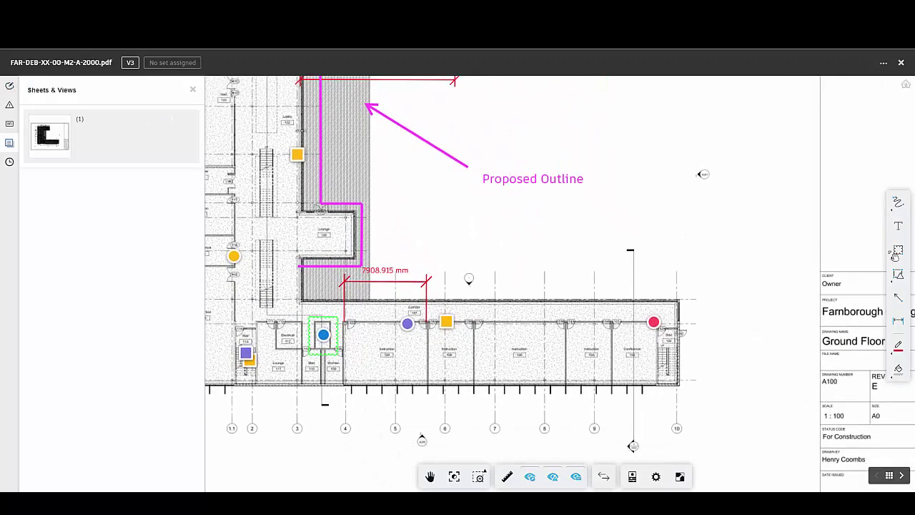
click(899, 249)
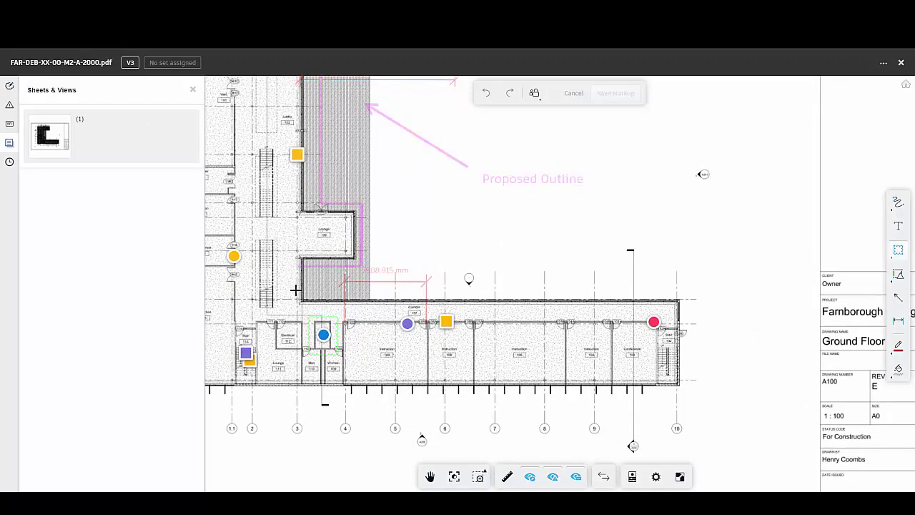
drag(295, 289, 704, 320)
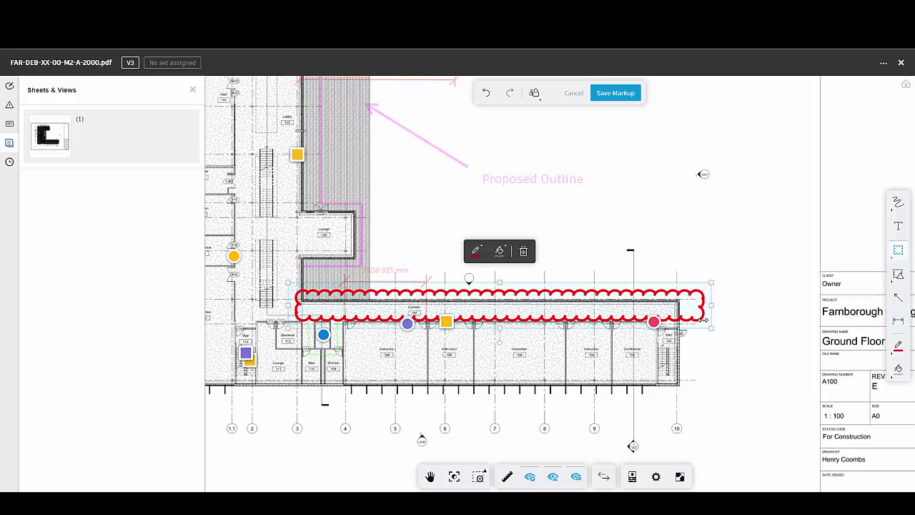
click(614, 92)
List the drawing's markups and view several of them in turn, ending on the new corridor cloud.
click(9, 87)
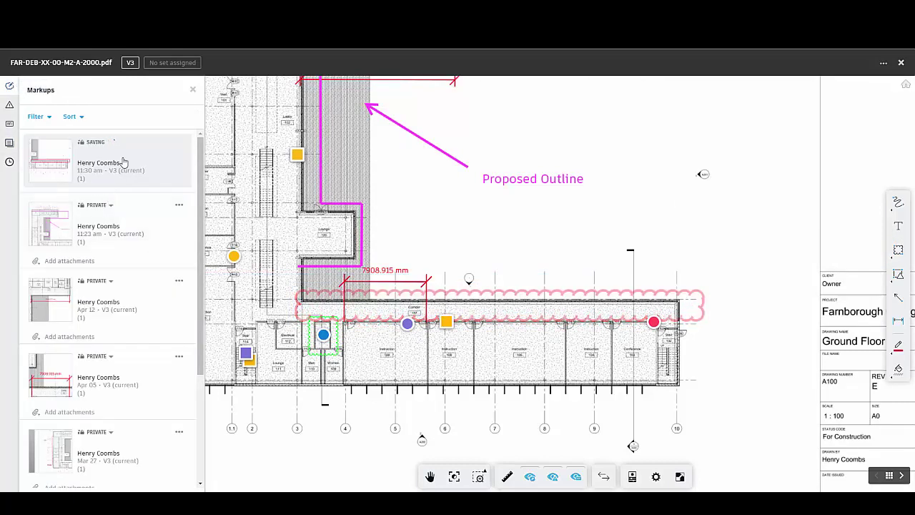
click(125, 236)
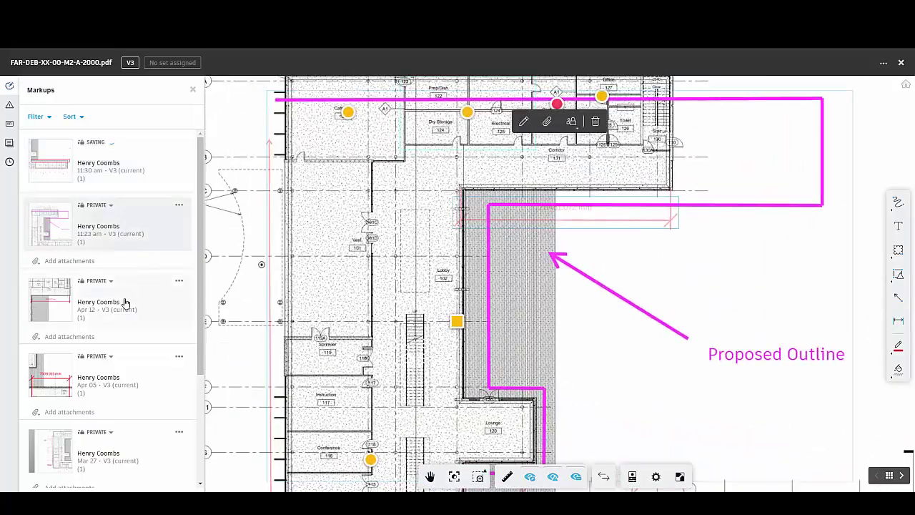
click(128, 371)
click(124, 278)
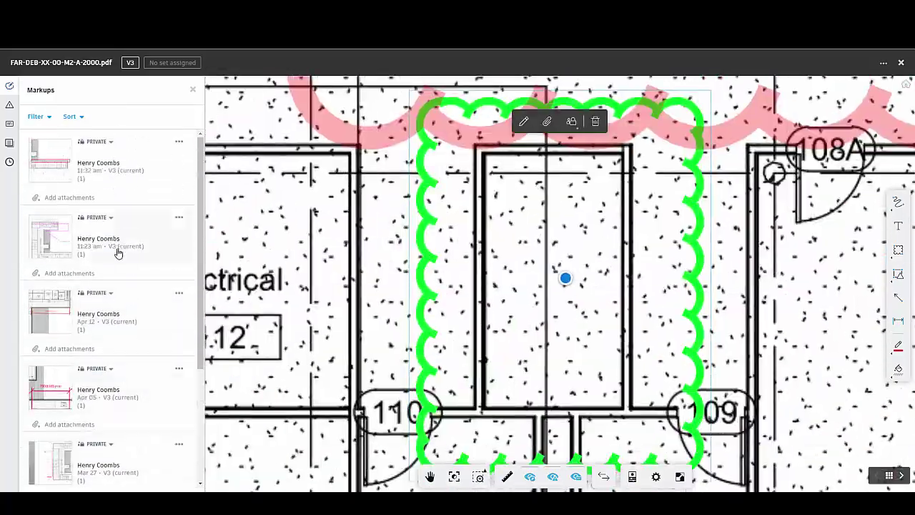
click(119, 215)
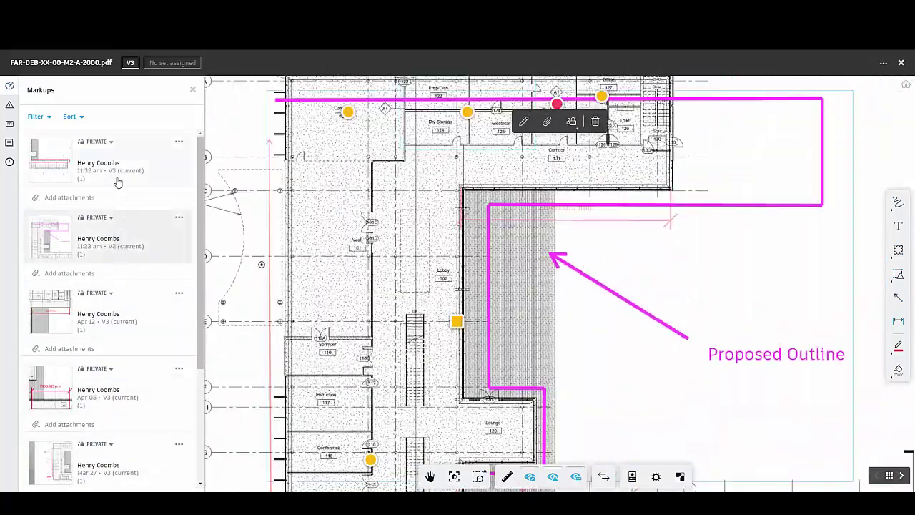
click(118, 180)
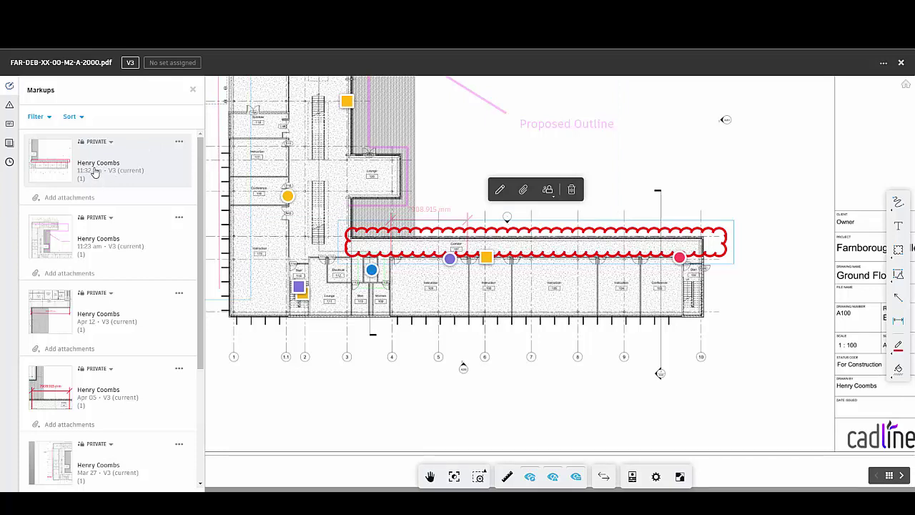
Start a new issue and place its pushpin beside the door of Sprinkler room 119.
click(9, 107)
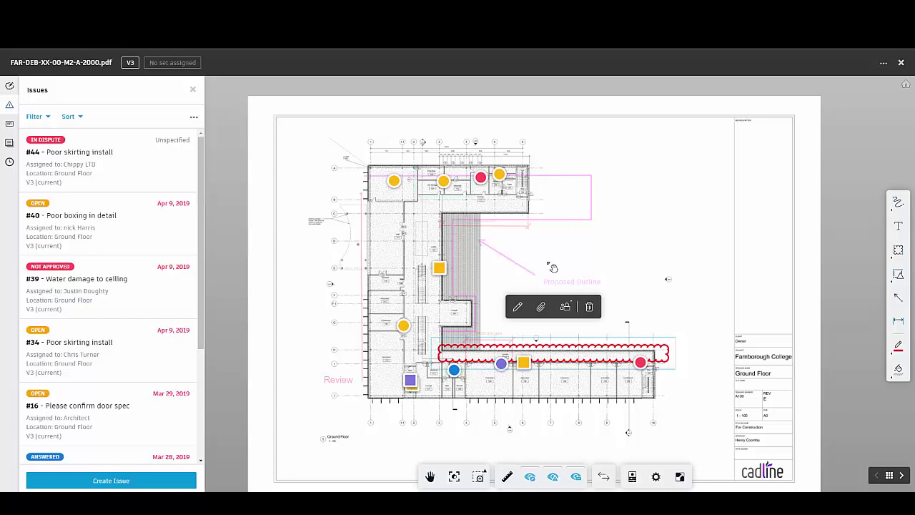
click(114, 481)
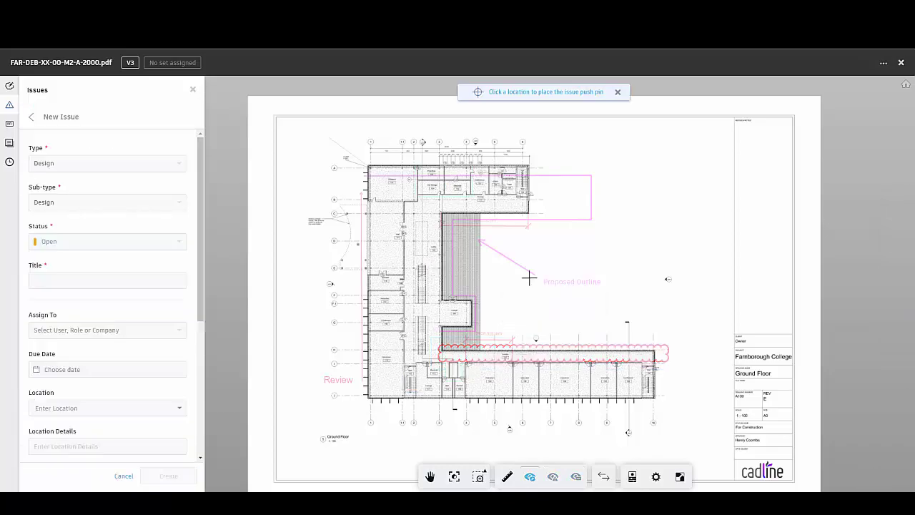
scroll(529, 279, up, 6)
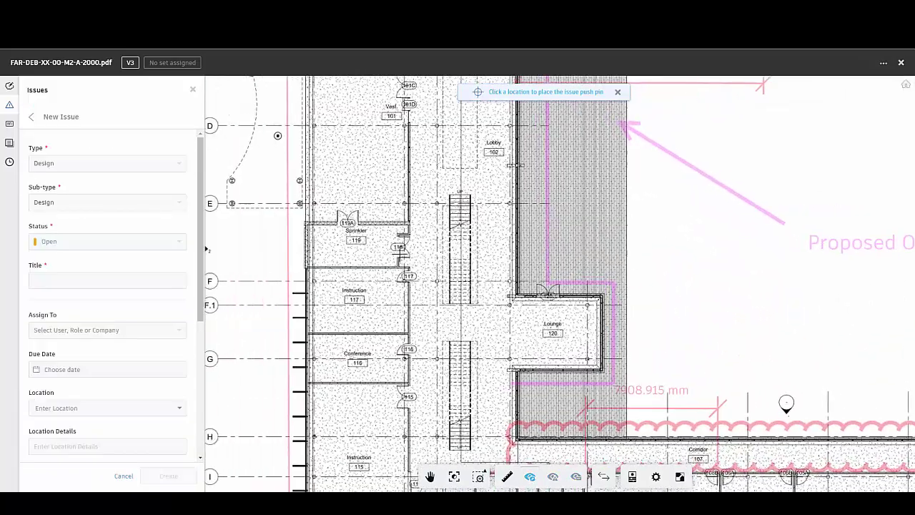
scroll(398, 257, up, 3)
click(401, 239)
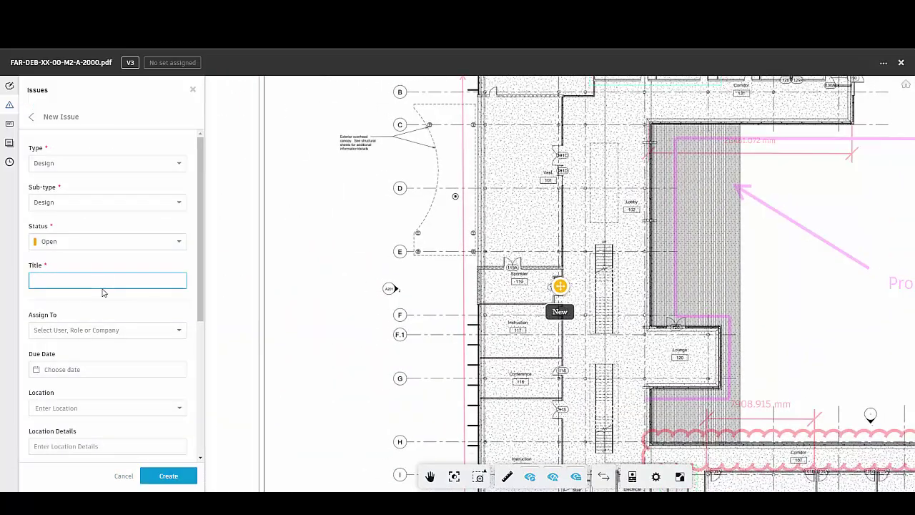
Title the issue "Please confirm spec", assign it to the Spirit Flooring user with due date Apr 25, 2019, and create it.
text(Please confirm spec)
click(101, 330)
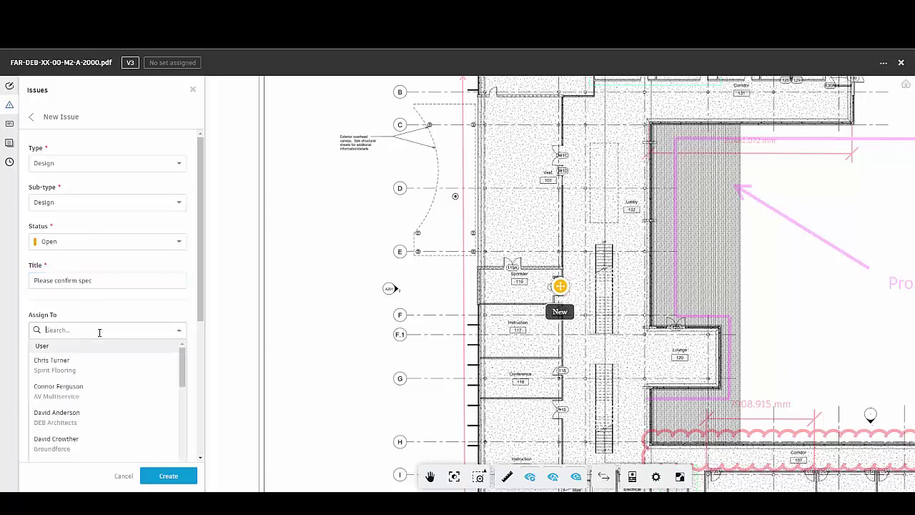
click(83, 371)
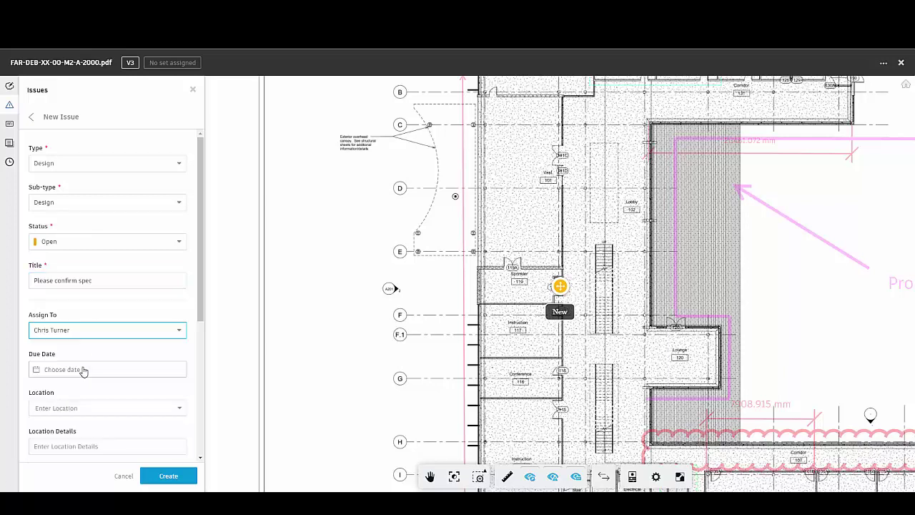
click(83, 370)
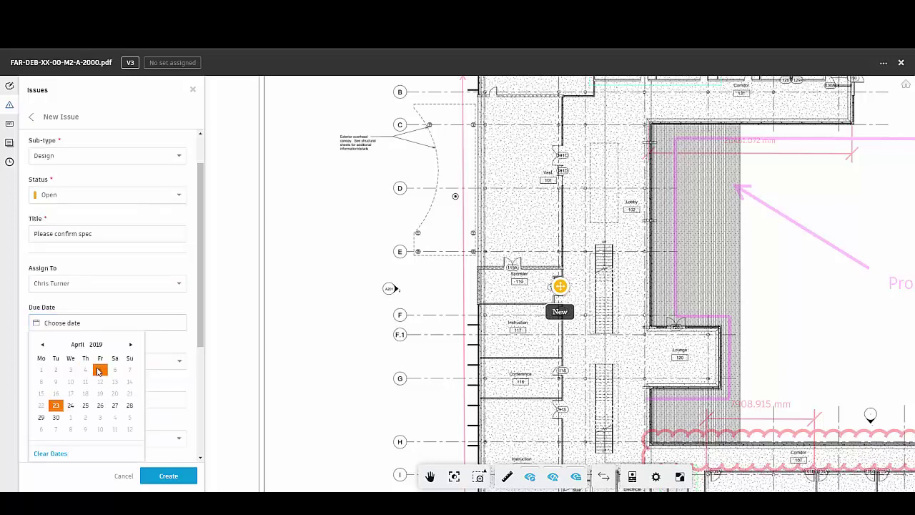
click(87, 408)
scroll(135, 339, down, 3)
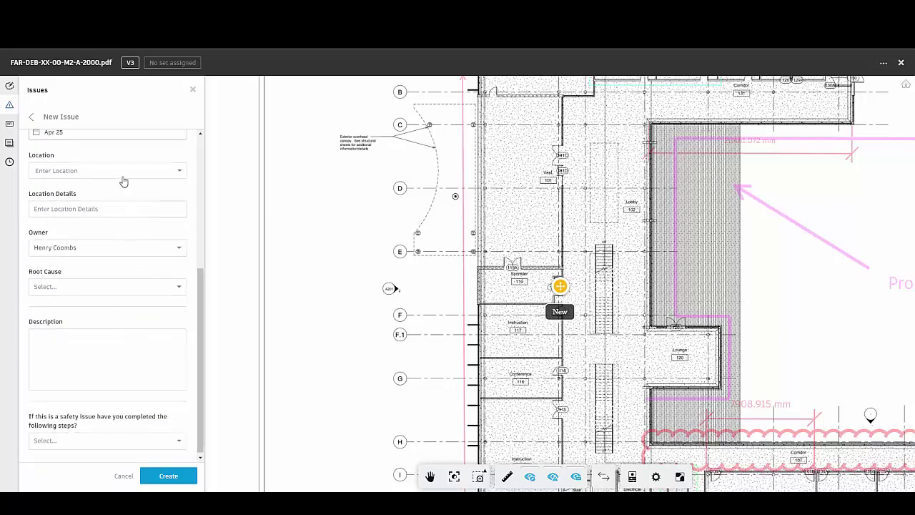
scroll(199, 274, up, 1)
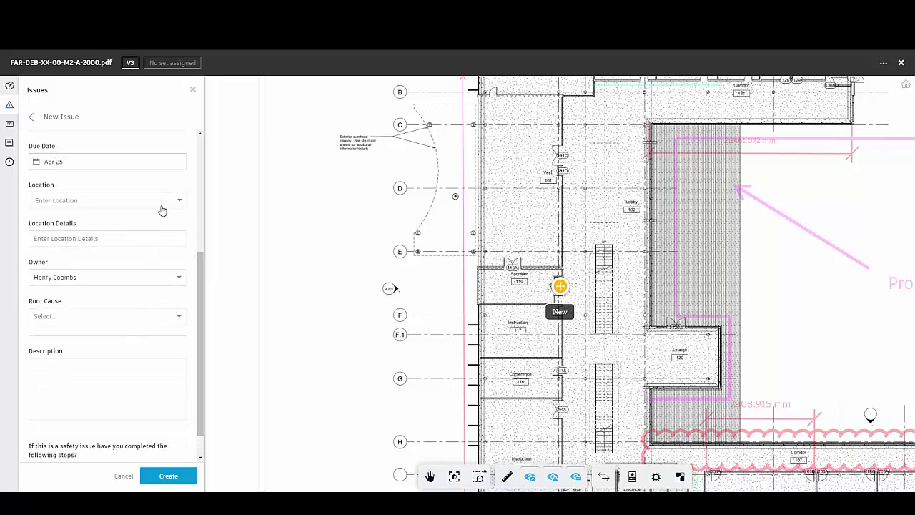
scroll(136, 357, down, 2)
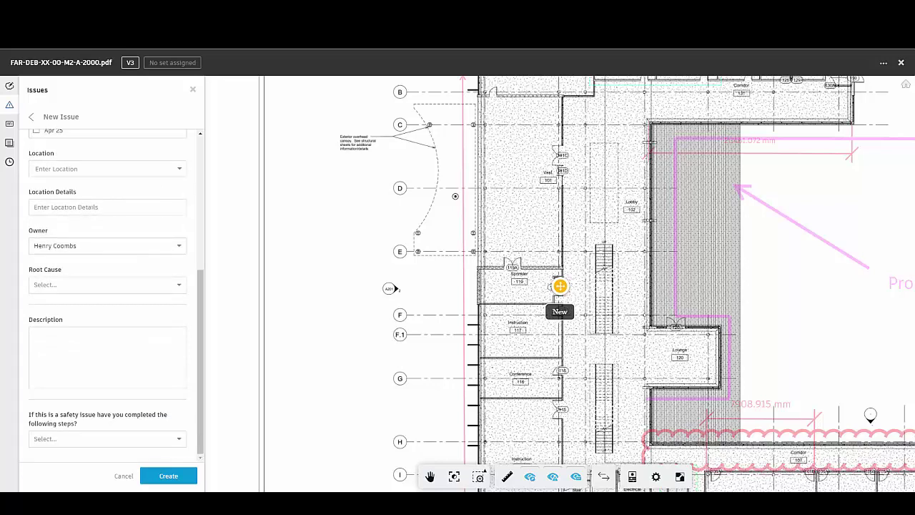
click(168, 476)
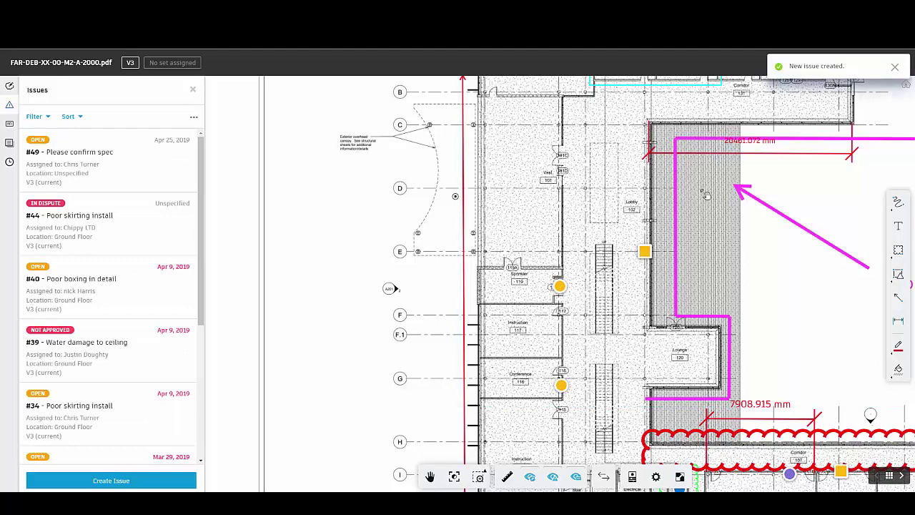
Open the new "Please confirm spec" issue and review its details and activity history.
scroll(607, 227, down, 2)
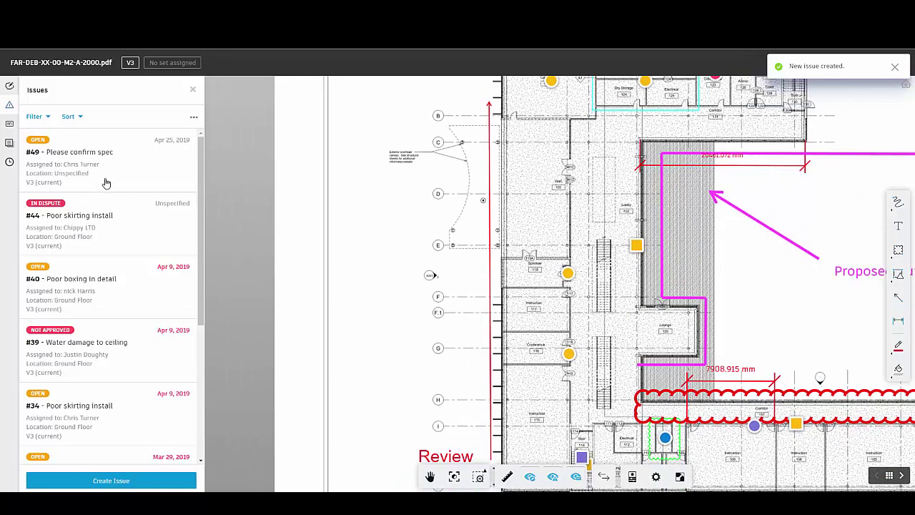
drag(707, 213, 603, 225)
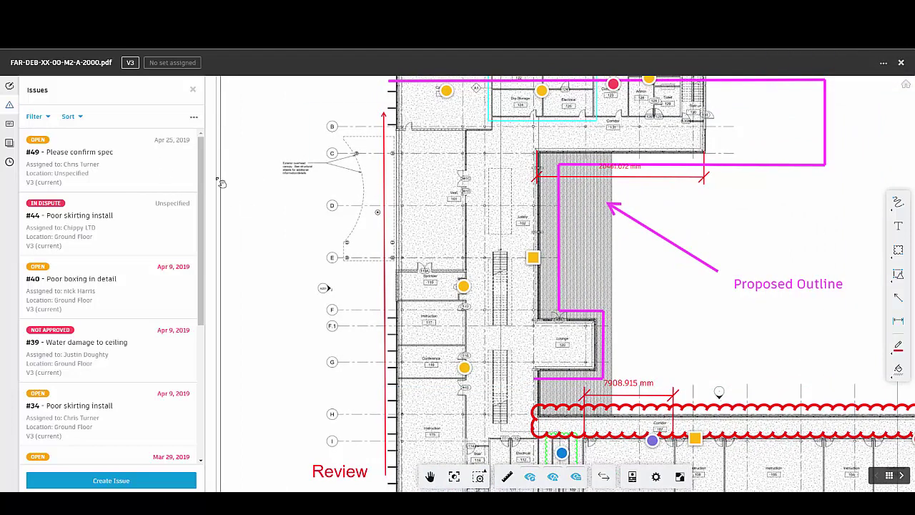
click(143, 168)
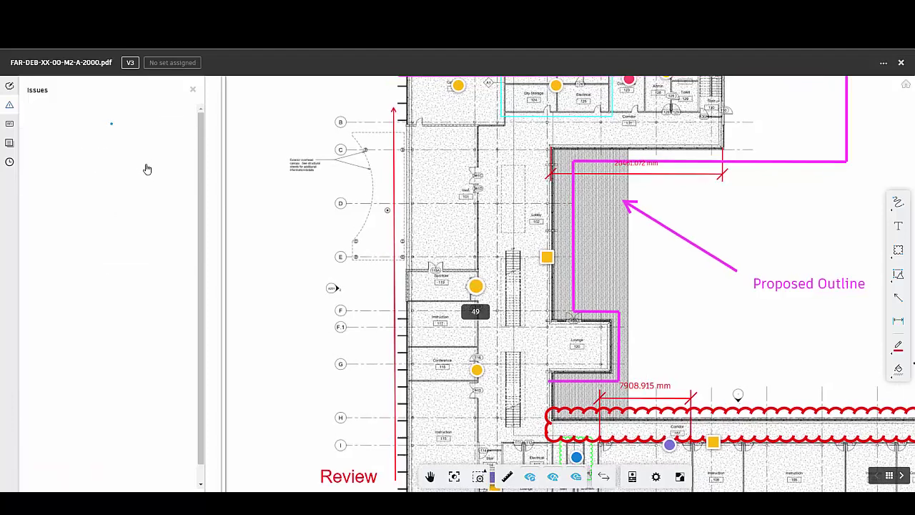
scroll(148, 300, down, 2)
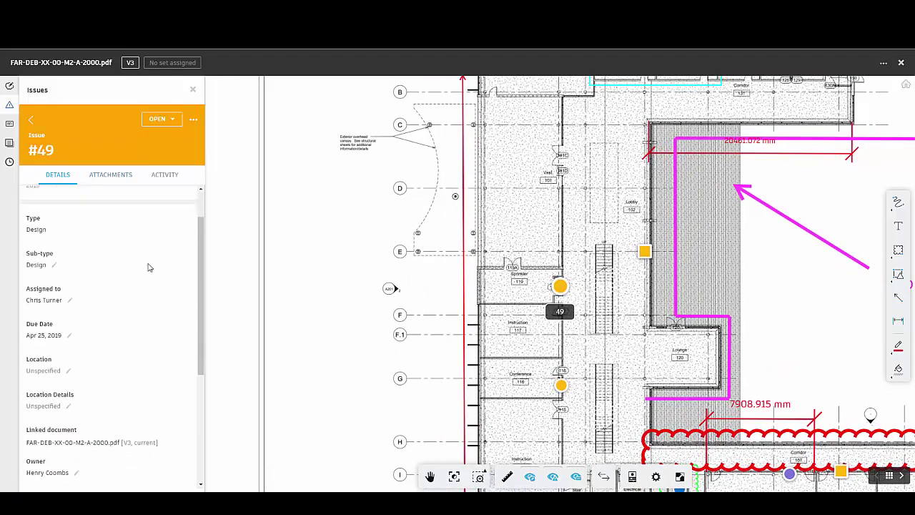
click(170, 179)
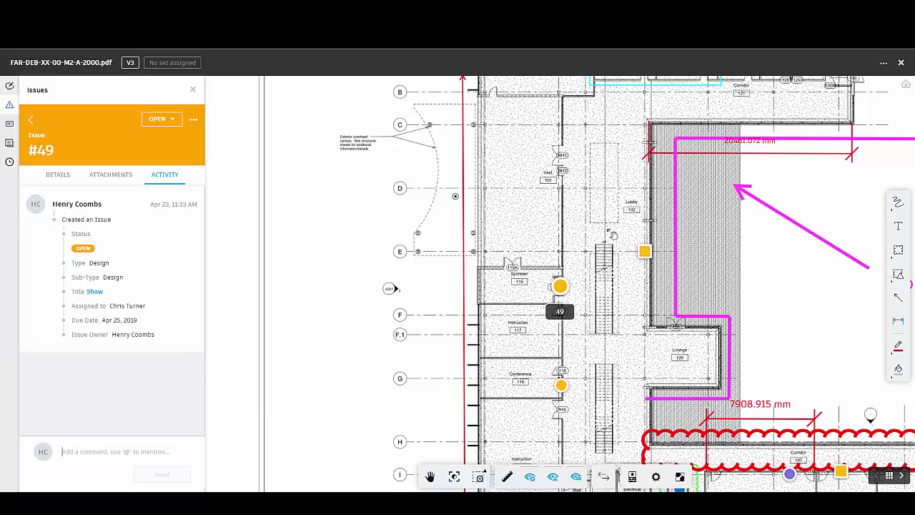
Compare version v3 of the Ground Floor drawing with version v2.
scroll(613, 238, down, 2)
scroll(612, 238, down, 3)
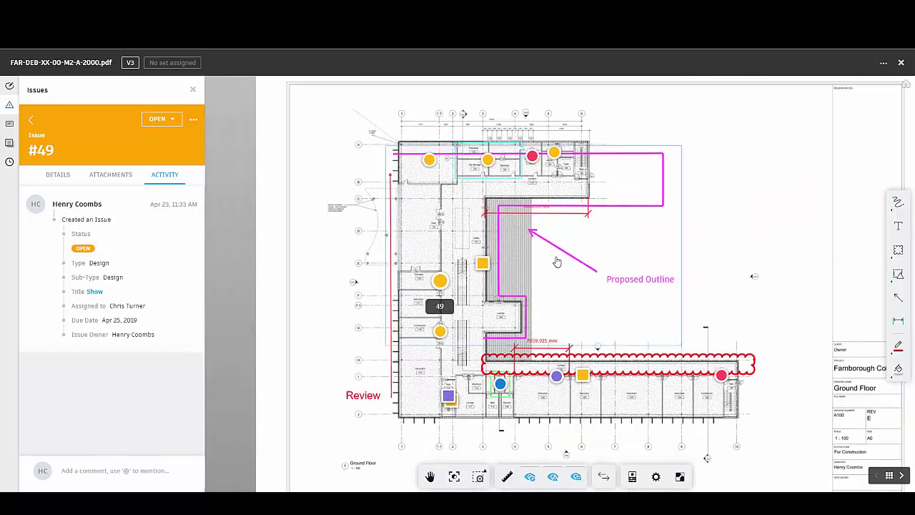
click(605, 477)
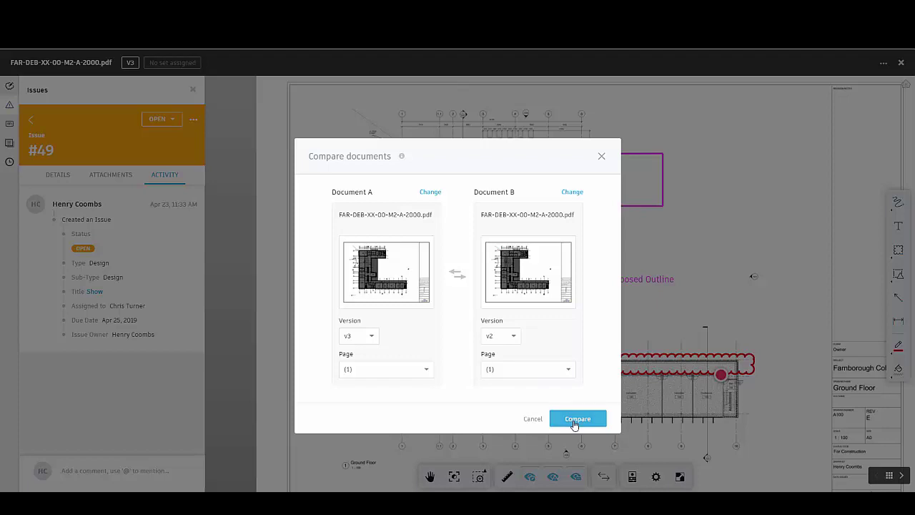
click(576, 419)
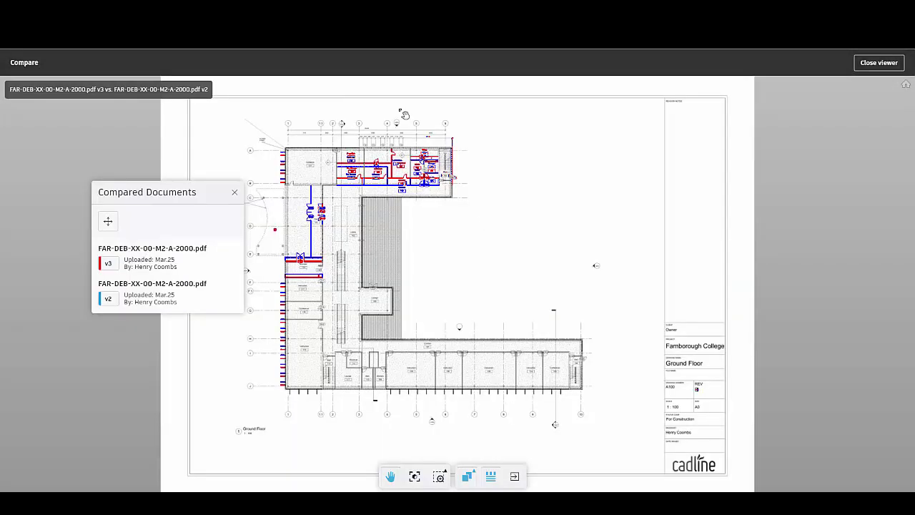
Switch the comparison from overlay to split view, and move the divider across the upper wing to about gridline 6.
scroll(413, 190, up, 5)
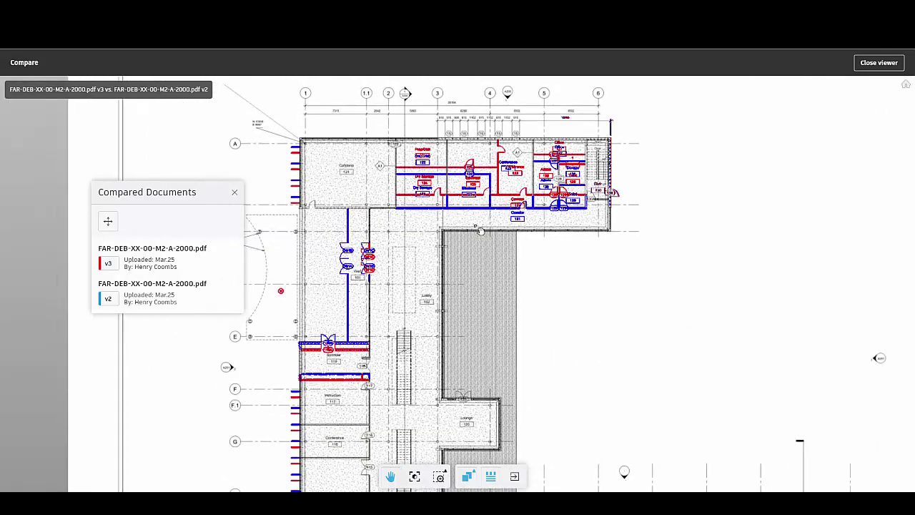
click(474, 477)
click(471, 433)
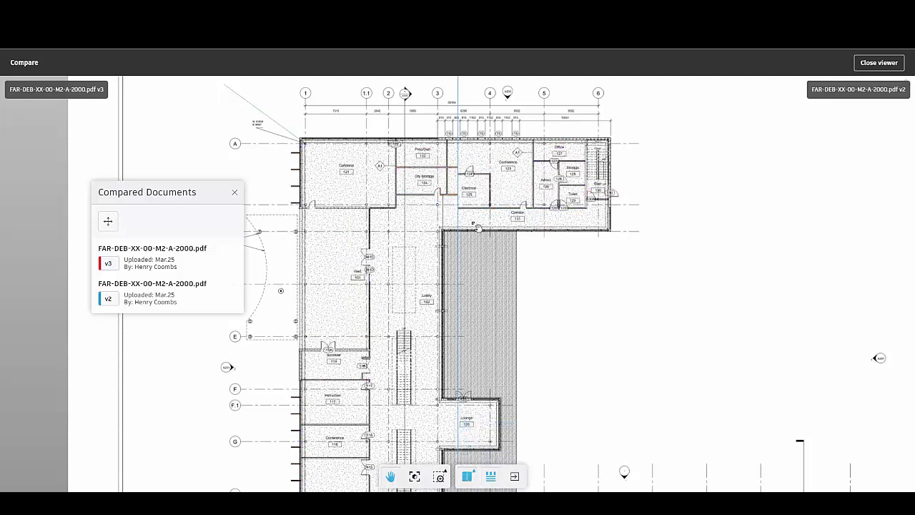
drag(458, 218, 594, 202)
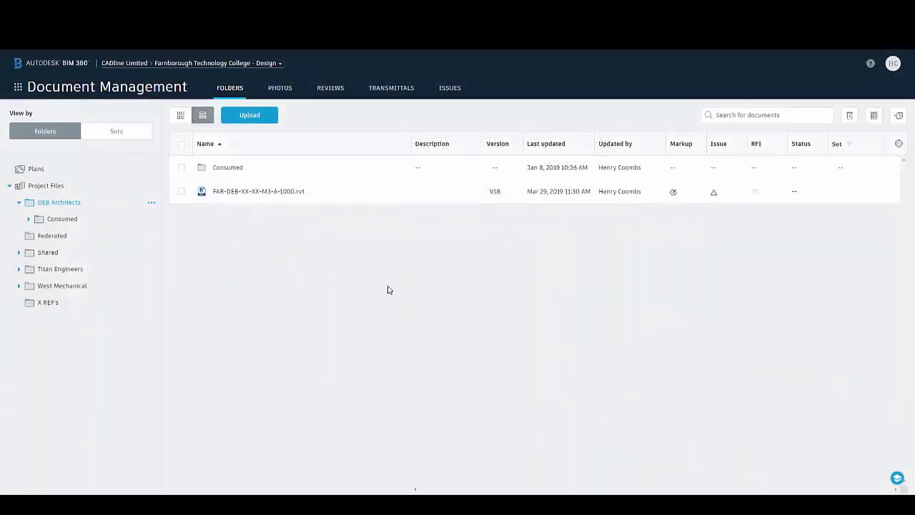
Open the Revit model FAR-DEB-XX-XX-M3-A-1000.rvt from the Design project's DEB Architects folder.
click(241, 191)
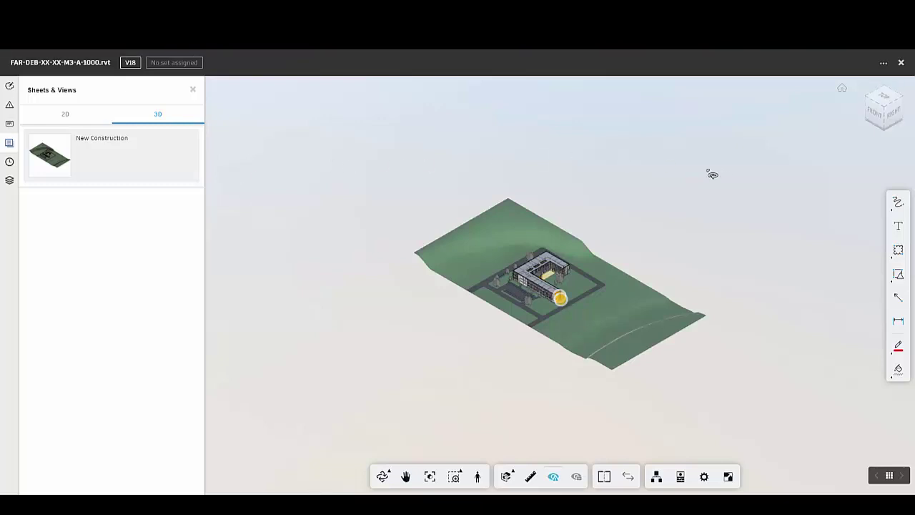
Switch the 3D model view to perspective projection and bring the building into a closer view from its open courtyard side.
right_click(883, 113)
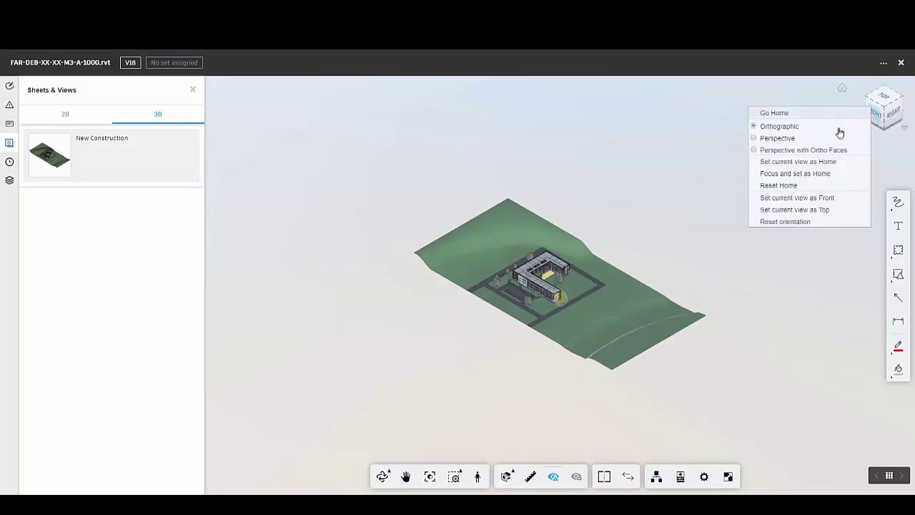
click(824, 138)
drag(501, 286, 419, 284)
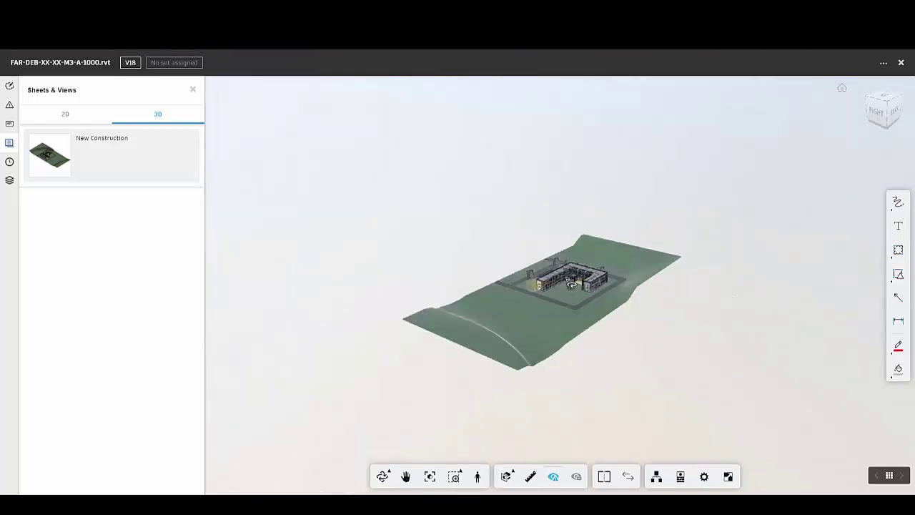
scroll(605, 302, up, 3)
scroll(604, 302, up, 5)
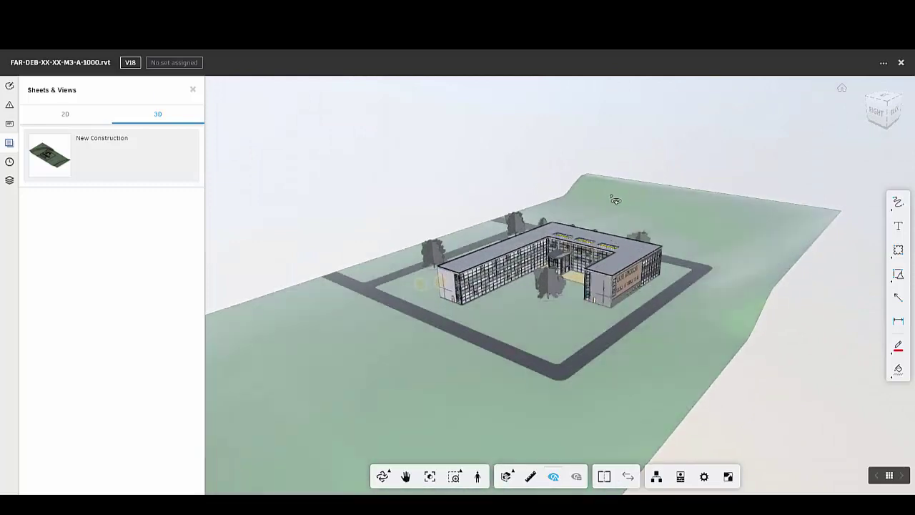
drag(645, 201, 604, 214)
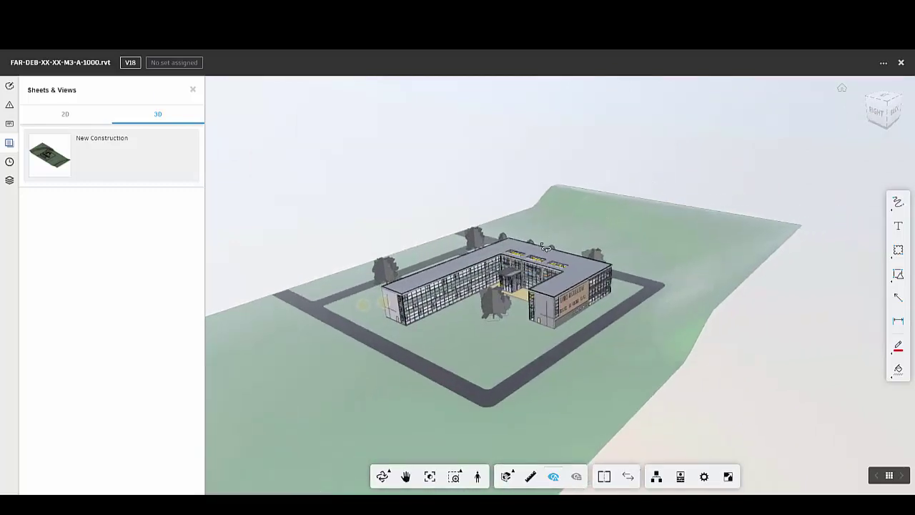
drag(545, 247, 605, 232)
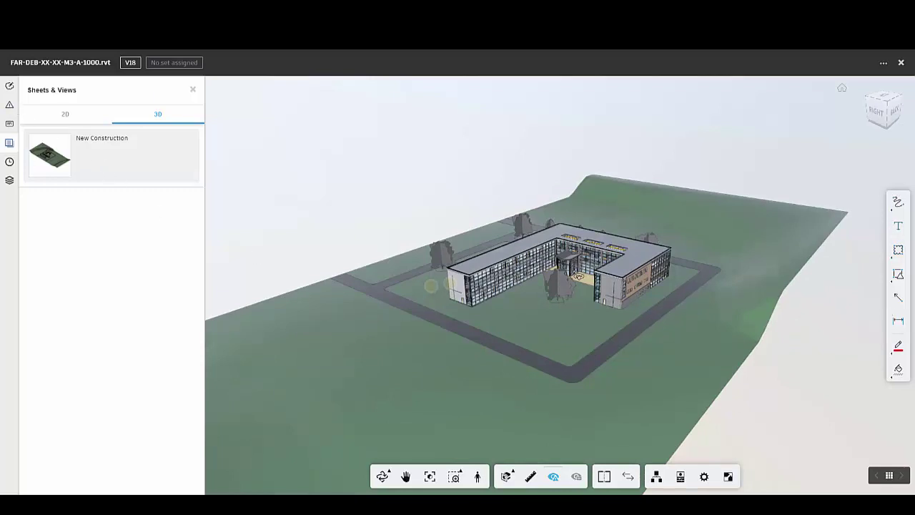
Cut the model with a horizontal section plane below the roof to expose the rooms inside the building.
scroll(579, 275, up, 2)
click(507, 476)
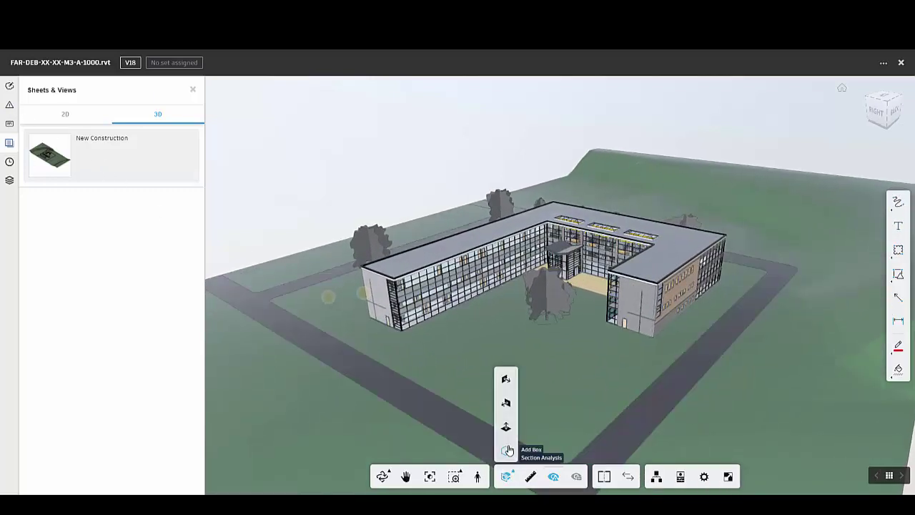
click(506, 427)
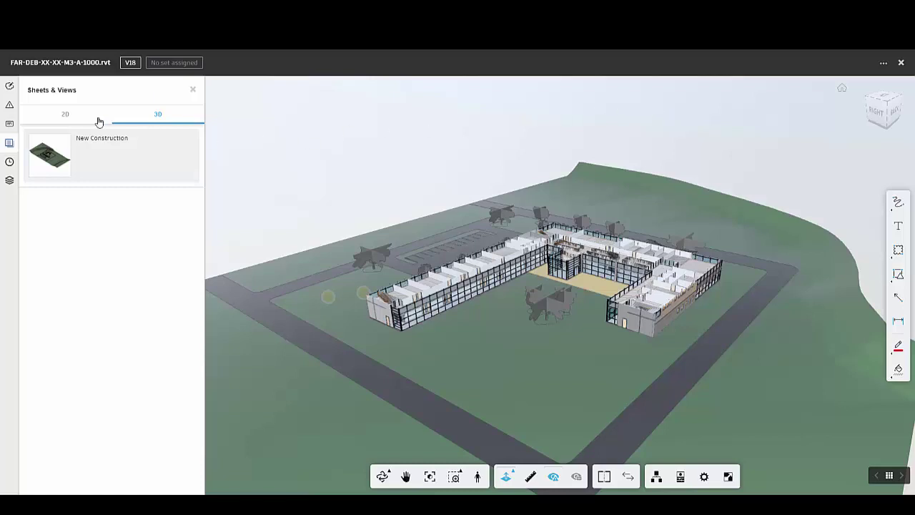
Review the model's saved markups one by one, from the first through to the "Potential Head Injury" markup at the staircase.
click(9, 86)
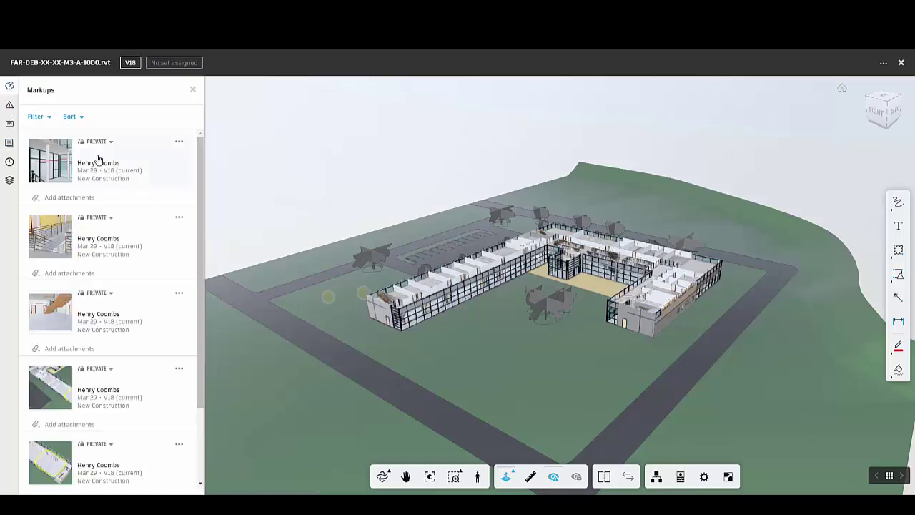
click(111, 172)
click(117, 242)
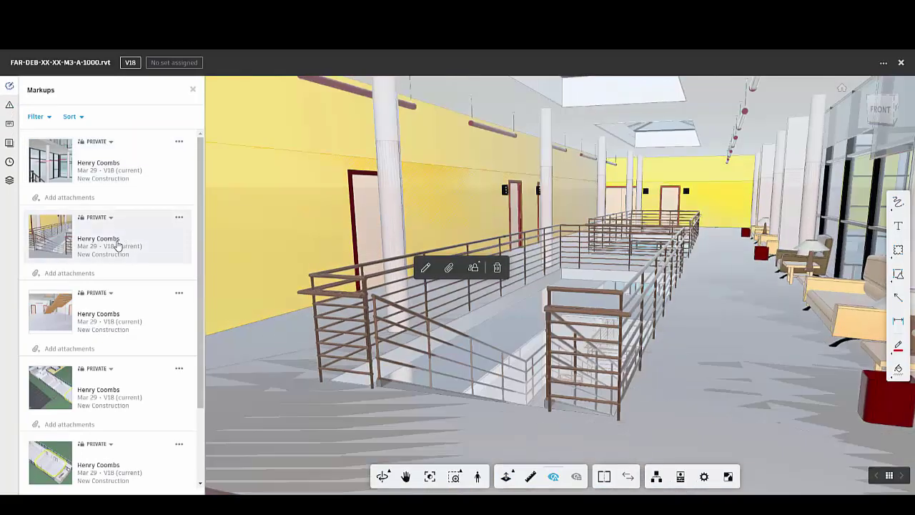
click(139, 326)
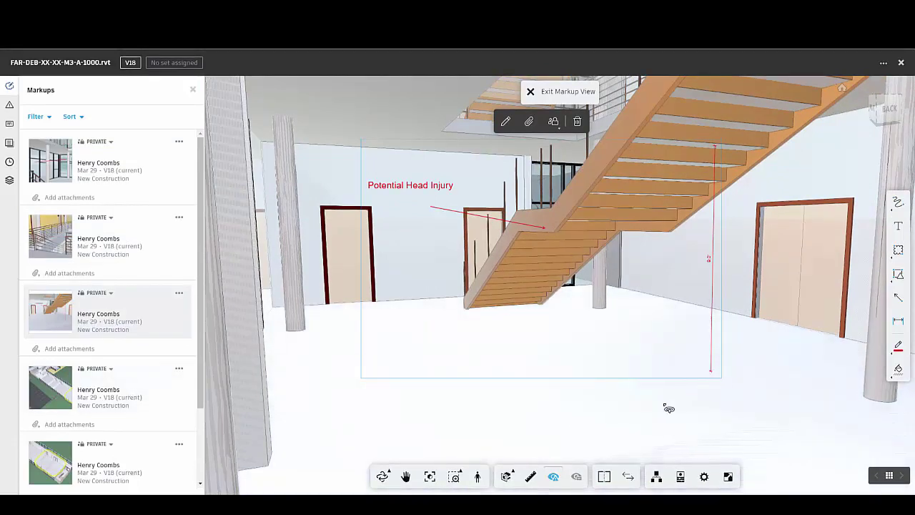
Compare version v18 of the model's New Construction view with v17, and inspect the changed elements from the building's back side.
click(629, 477)
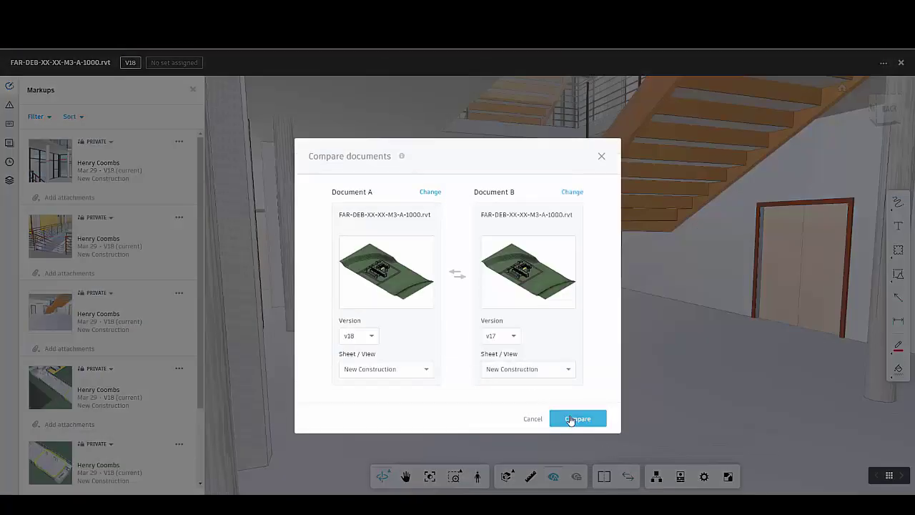
click(570, 422)
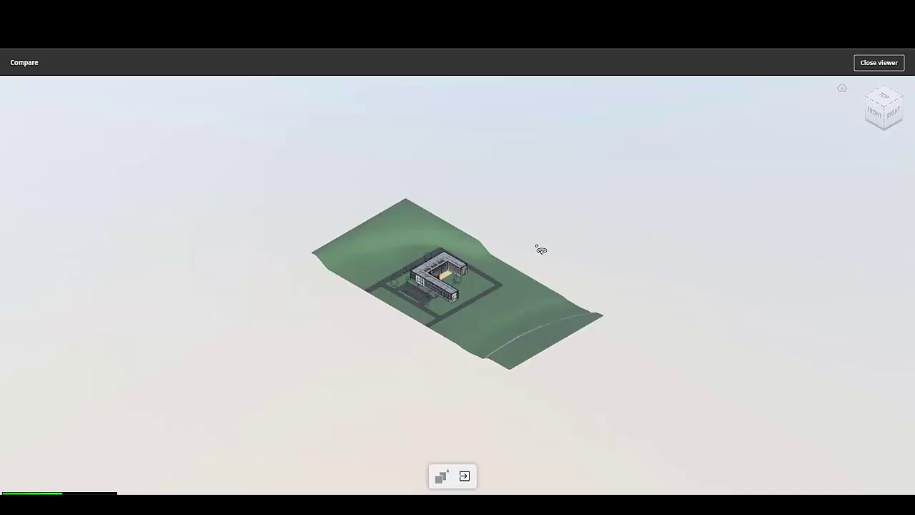
scroll(457, 304, up, 5)
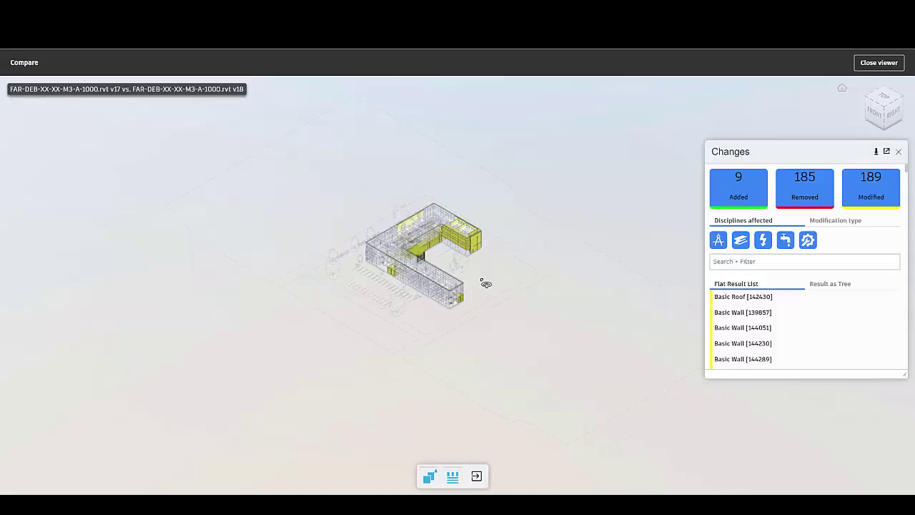
drag(487, 284, 498, 332)
scroll(499, 333, up, 6)
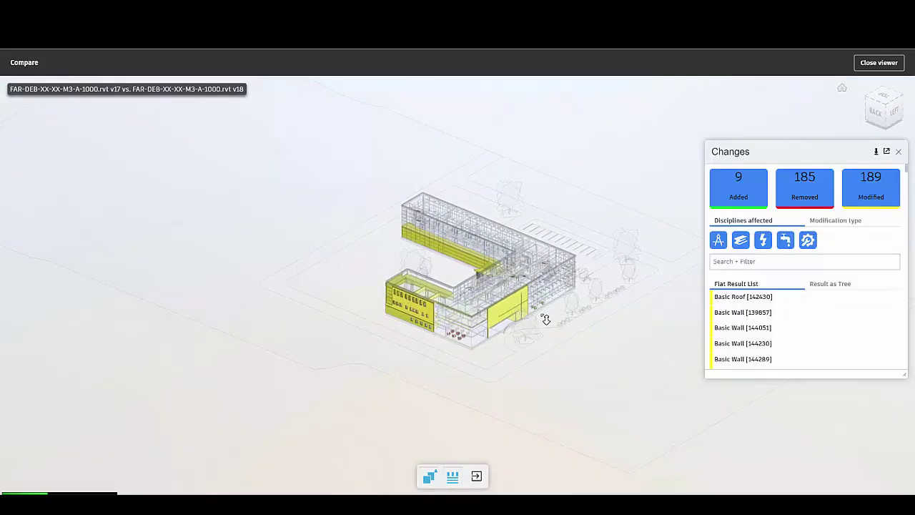